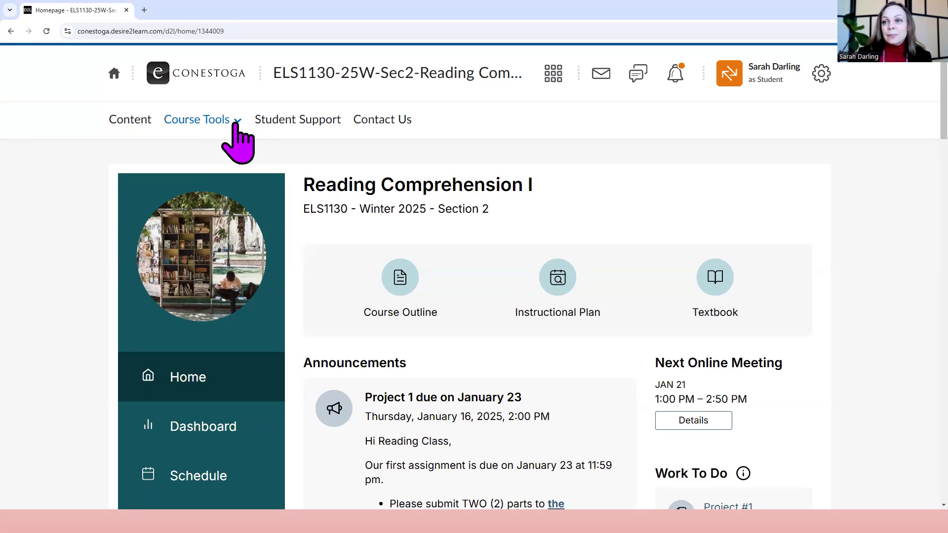
Step: Go to the course's Assignments list via the Course Tools menu
{"action": "left_click", "coordinate": [235, 125]}
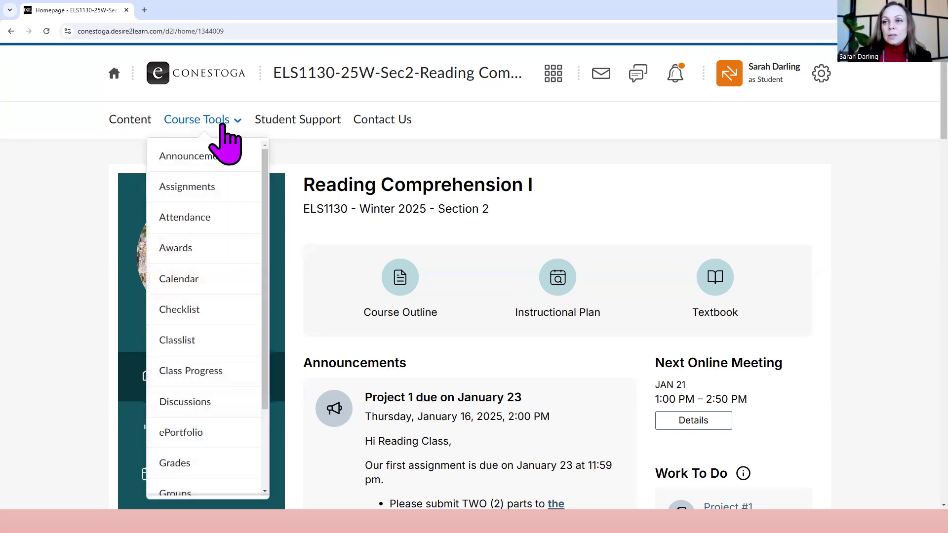
{"action": "left_click", "coordinate": [234, 185]}
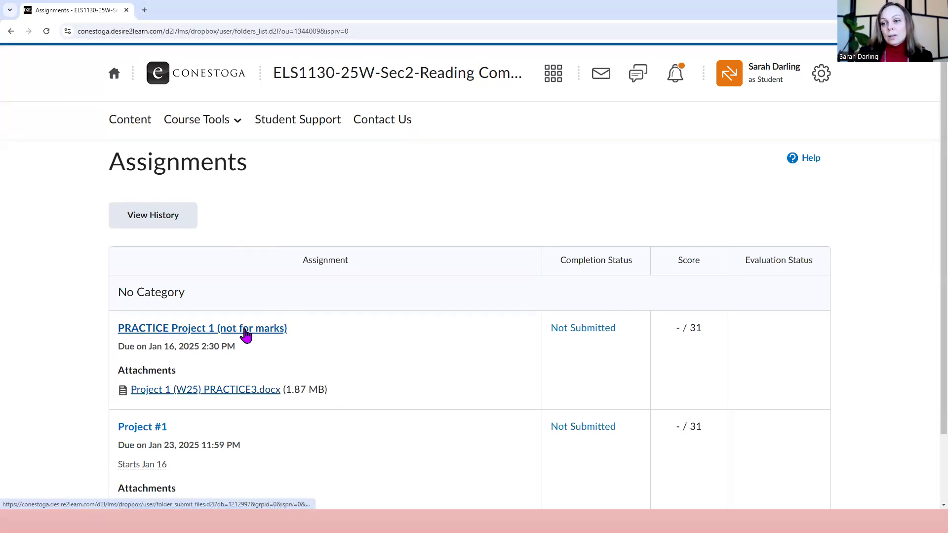
Step: Open the PRACTICE Project 1 (not for marks) assignment
{"action": "left_click", "coordinate": [245, 333]}
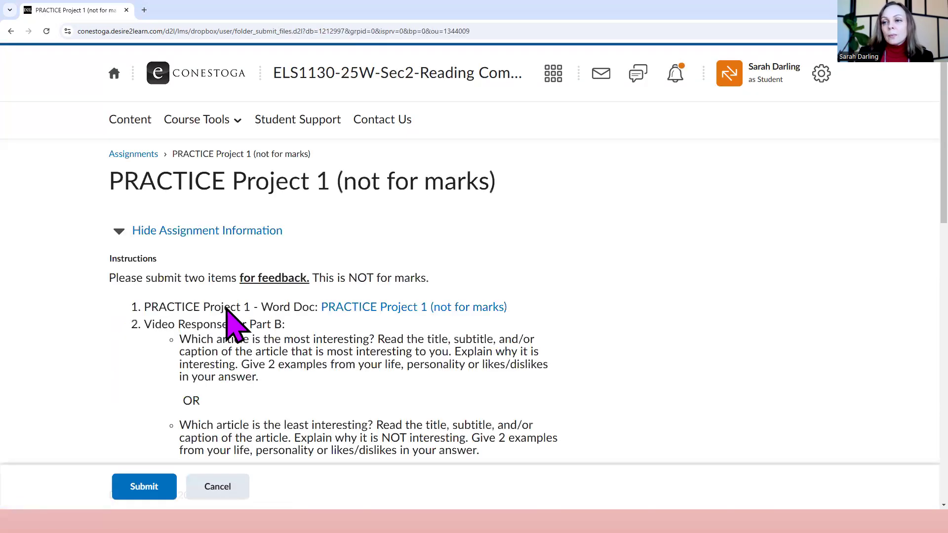
{"action": "scroll", "coordinate": [227, 340], "scroll_direction": "down", "scroll_amount": 5}
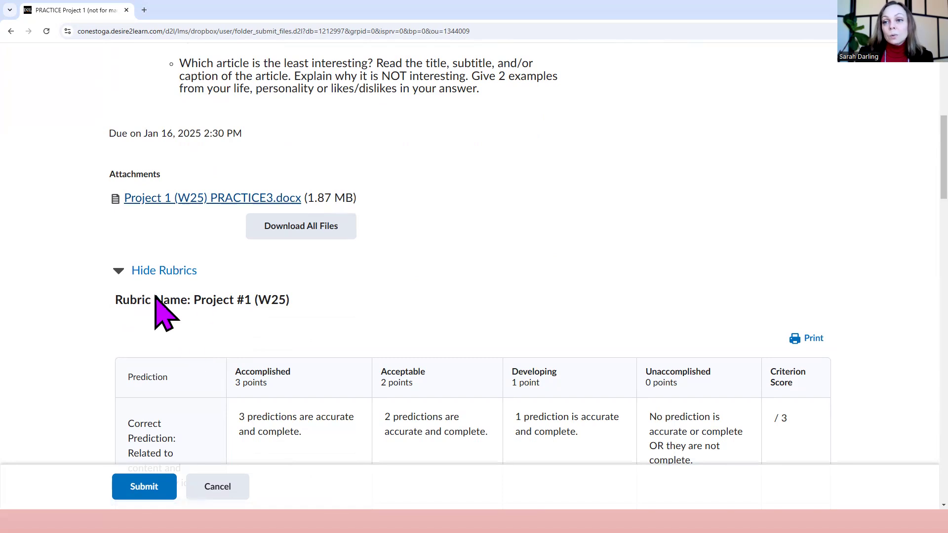
{"action": "scroll", "coordinate": [221, 317], "scroll_direction": "down", "scroll_amount": 1}
{"action": "scroll", "coordinate": [220, 319], "scroll_direction": "down", "scroll_amount": 10}
{"action": "scroll", "coordinate": [209, 307], "scroll_direction": "down", "scroll_amount": 10}
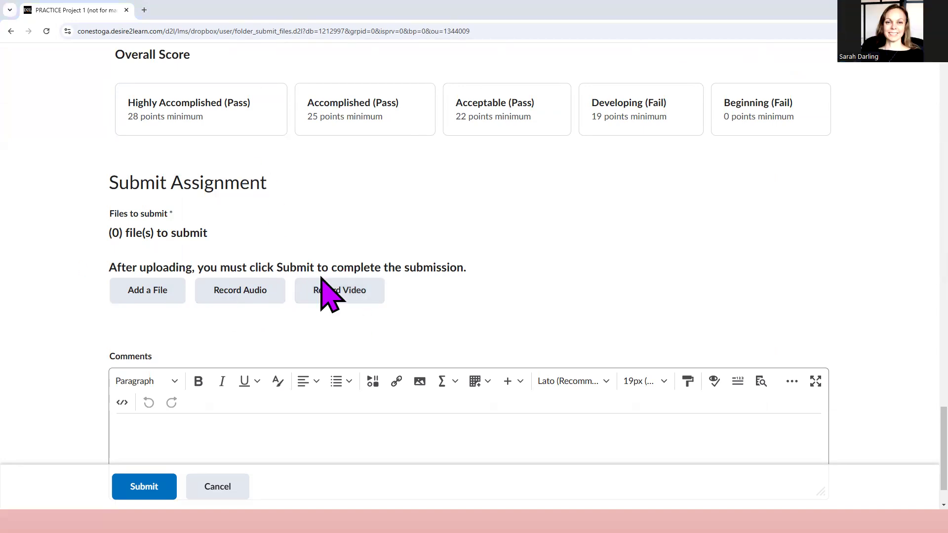
Step: Start a webcam video response, move the recorder aside and bring the Word project document up
{"action": "left_click", "coordinate": [346, 294]}
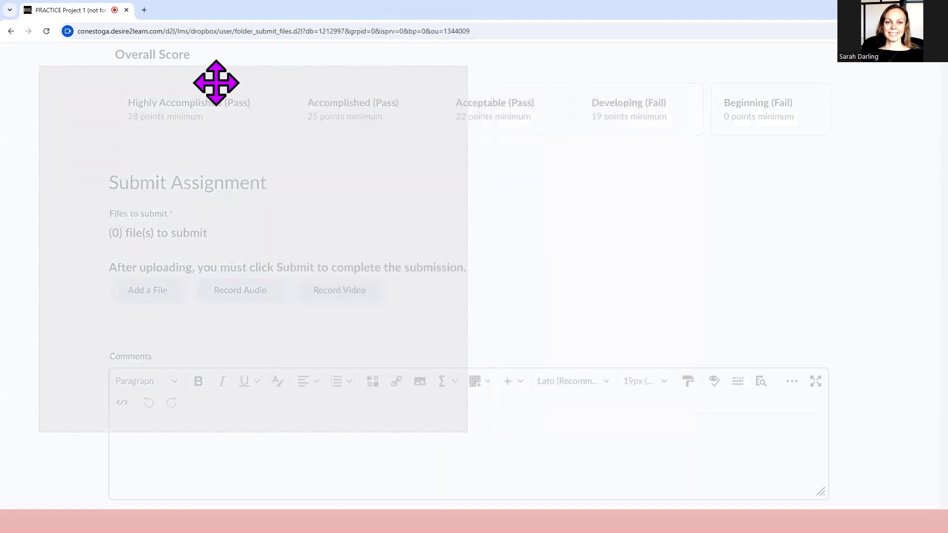
{"action": "left_click_drag", "start_coordinate": [457, 102], "coordinate": [216, 82]}
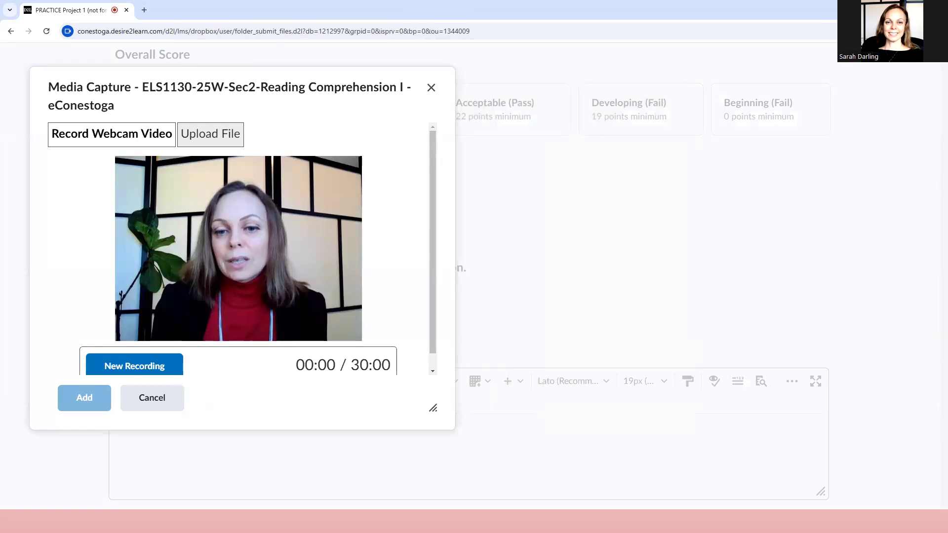
{"action": "key", "text": "alt+Tab"}
{"action": "scroll", "coordinate": [680, 255], "scroll_direction": "down", "scroll_amount": 3}
{"action": "scroll", "coordinate": [667, 248], "scroll_direction": "down", "scroll_amount": 5}
{"action": "scroll", "coordinate": [661, 243], "scroll_direction": "down", "scroll_amount": 10}
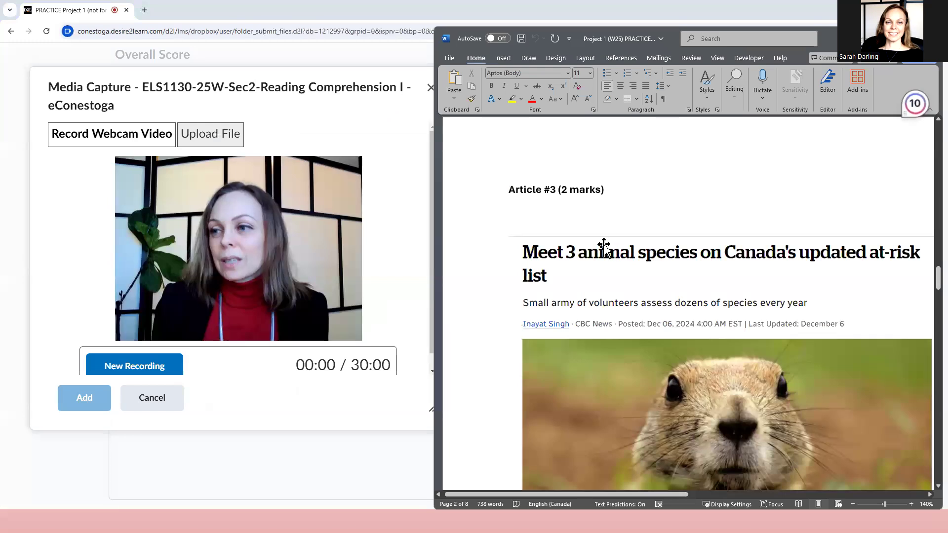
{"action": "scroll", "coordinate": [606, 245], "scroll_direction": "down", "scroll_amount": 4}
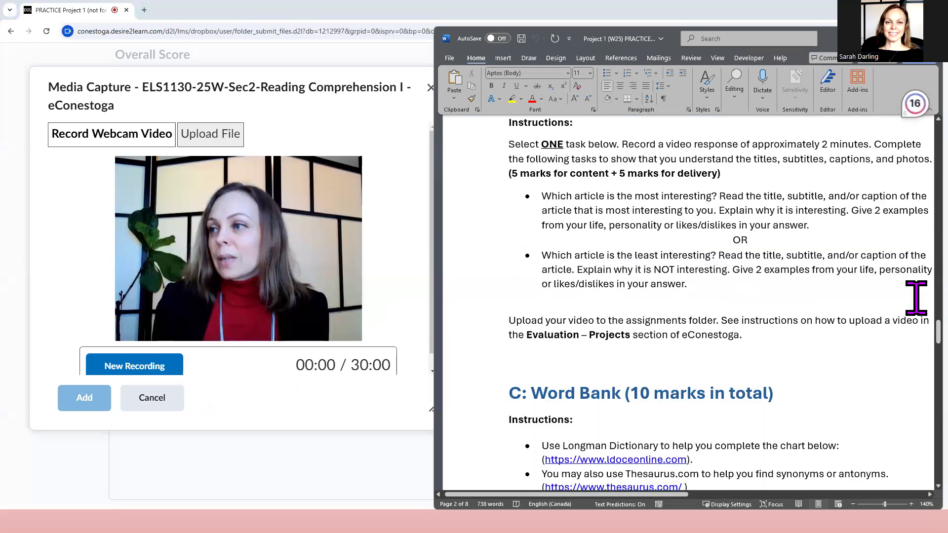
{"action": "scroll", "coordinate": [892, 348], "scroll_direction": "up", "scroll_amount": 2}
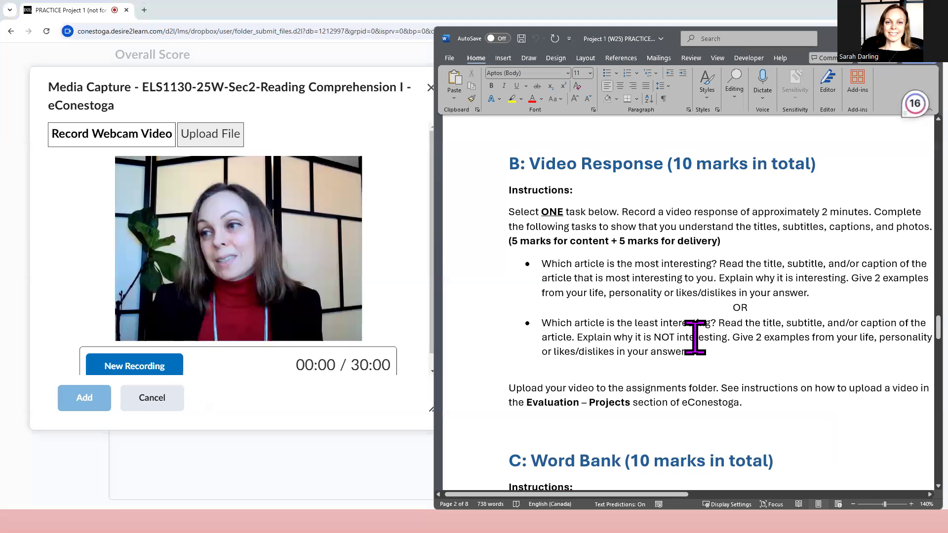
Step: Select 'least interesting' in the Video Response instructions of the Word document
{"action": "double_click", "coordinate": [691, 323]}
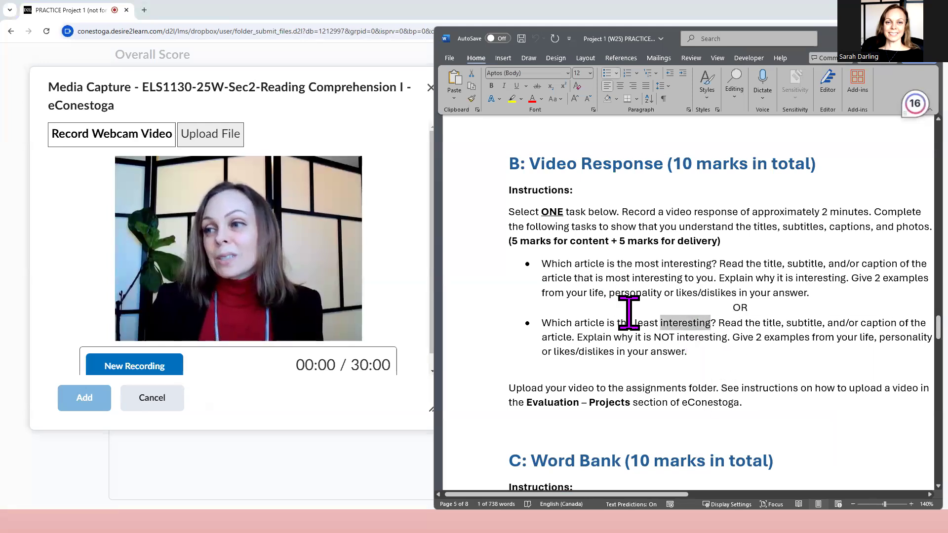
{"action": "left_click_drag", "start_coordinate": [635, 323], "coordinate": [700, 320]}
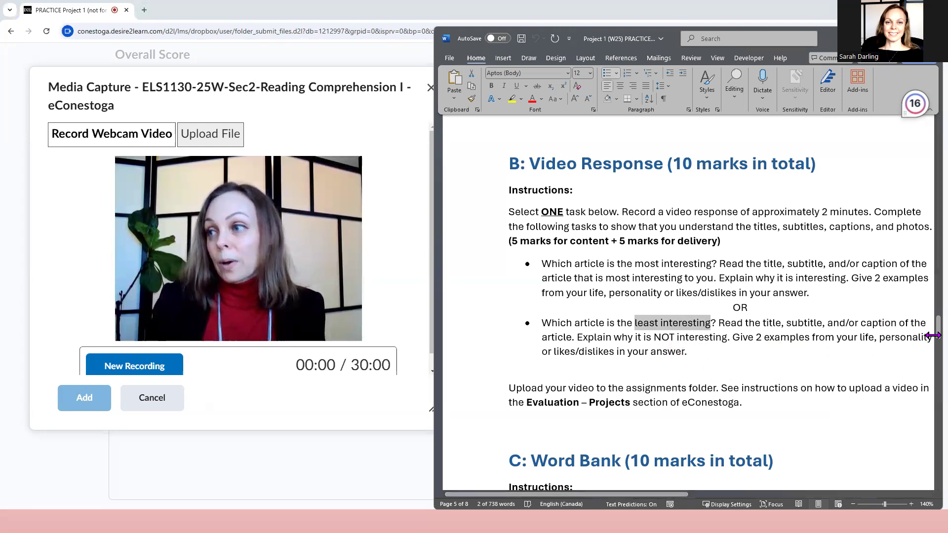
{"action": "scroll", "coordinate": [898, 312], "scroll_direction": "up", "scroll_amount": 2}
{"action": "scroll", "coordinate": [897, 288], "scroll_direction": "up", "scroll_amount": 5}
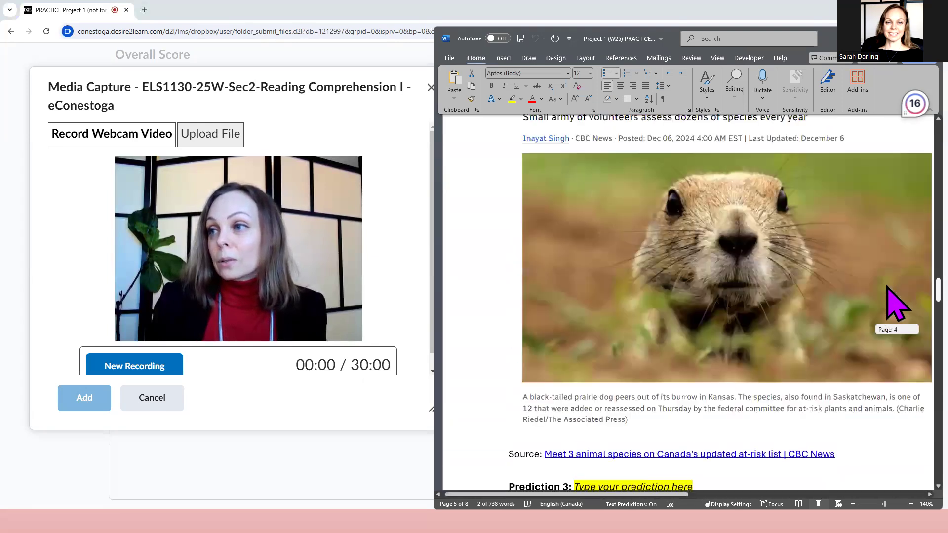
{"action": "scroll", "coordinate": [896, 300], "scroll_direction": "up", "scroll_amount": 2}
{"action": "scroll", "coordinate": [889, 281], "scroll_direction": "up", "scroll_amount": 3}
{"action": "scroll", "coordinate": [888, 264], "scroll_direction": "up", "scroll_amount": 3}
{"action": "scroll", "coordinate": [889, 244], "scroll_direction": "up", "scroll_amount": 3}
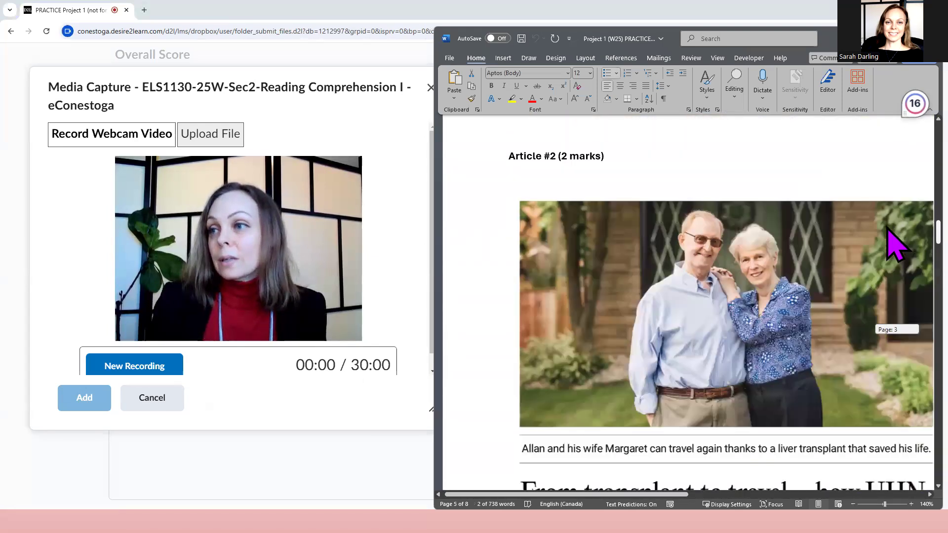
{"action": "scroll", "coordinate": [892, 216], "scroll_direction": "up", "scroll_amount": 5}
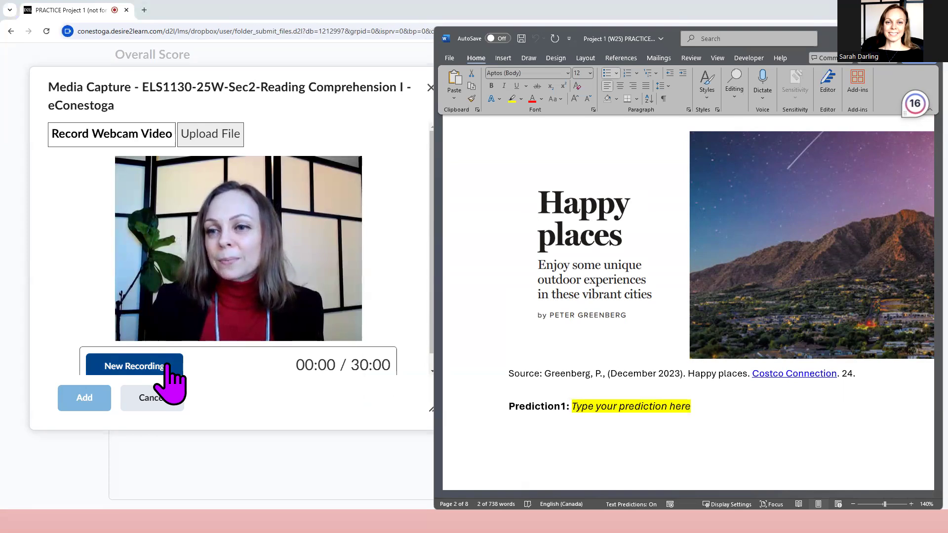
Step: Begin the webcam recording and talk through the response with the project document in front
{"action": "left_click", "coordinate": [168, 365]}
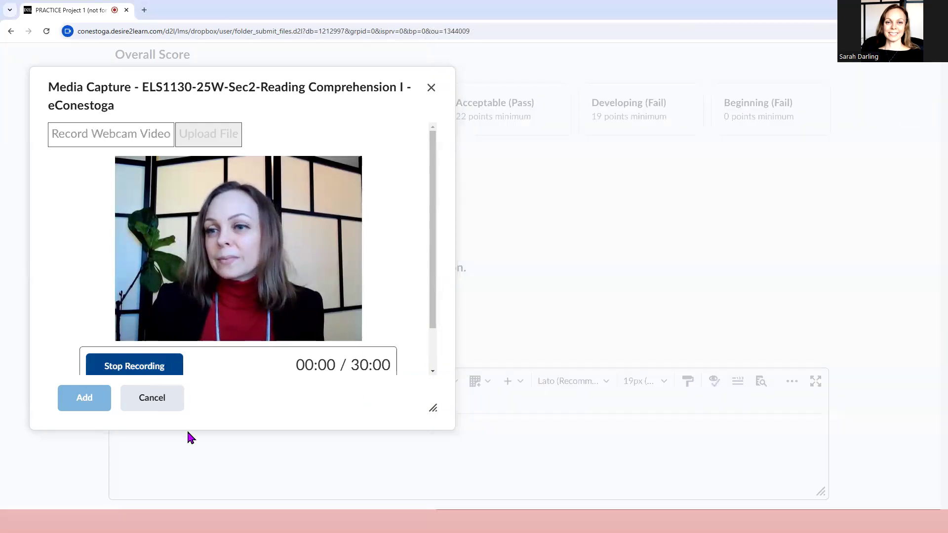
{"action": "key", "text": "alt+Tab"}
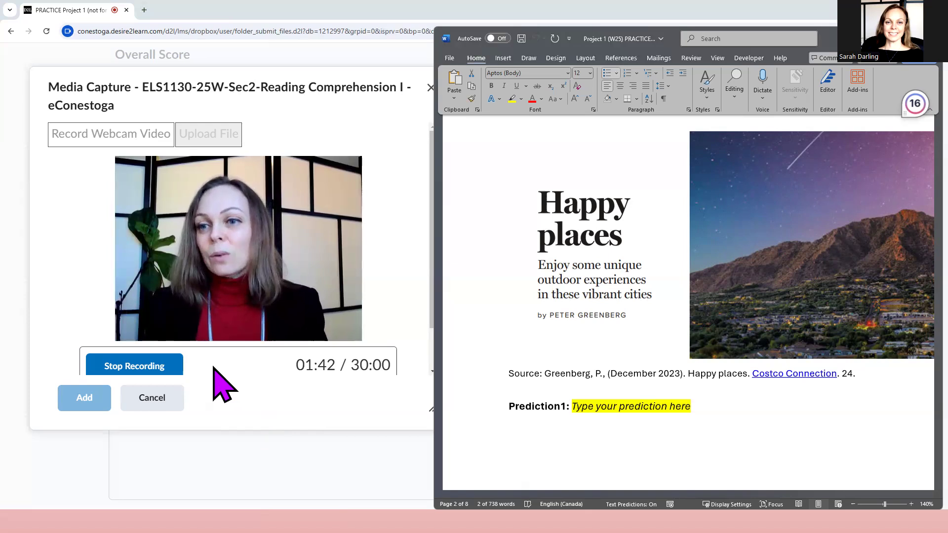
Step: Stop the recording at 1:45, title it 'Sarah's Video' and add it to the submission
{"action": "left_click", "coordinate": [167, 367]}
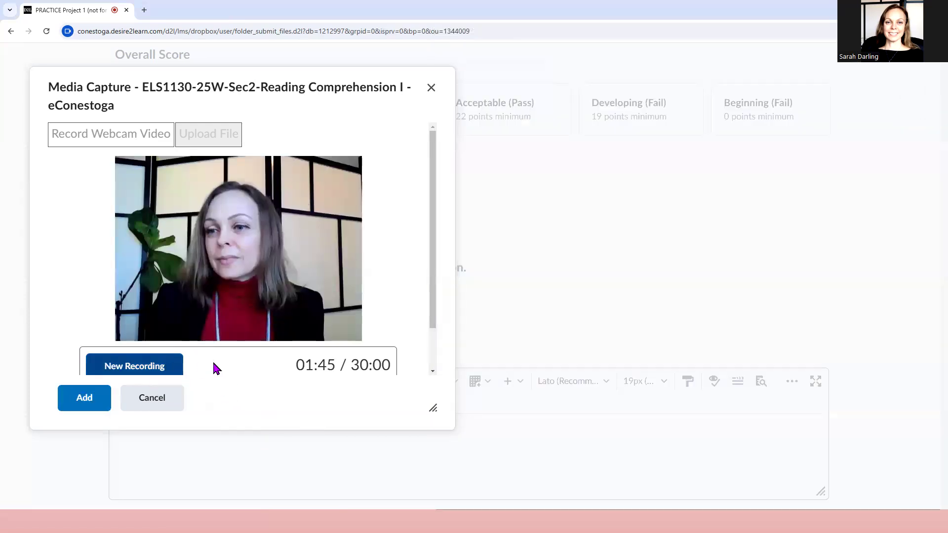
{"action": "left_click", "coordinate": [84, 398]}
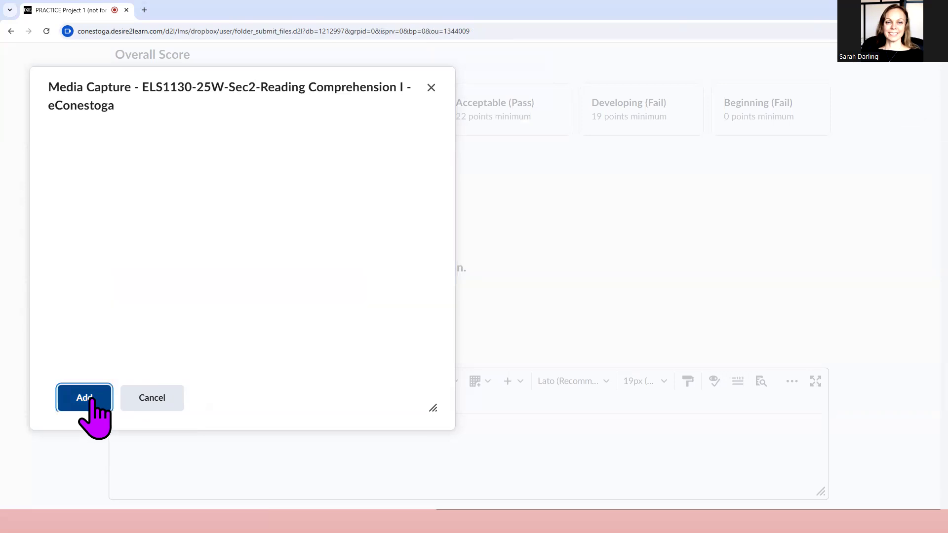
{"action": "left_click", "coordinate": [189, 191]}
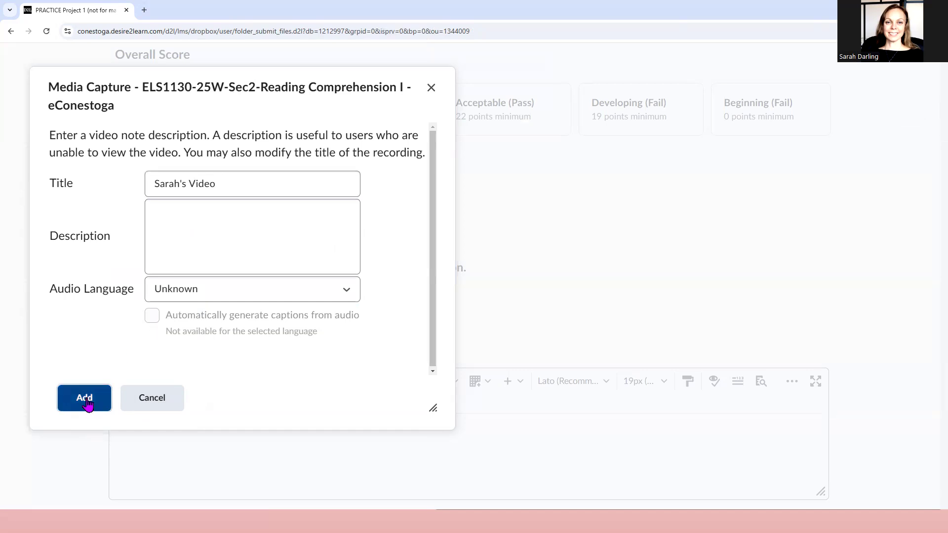
{"action": "left_click", "coordinate": [85, 400]}
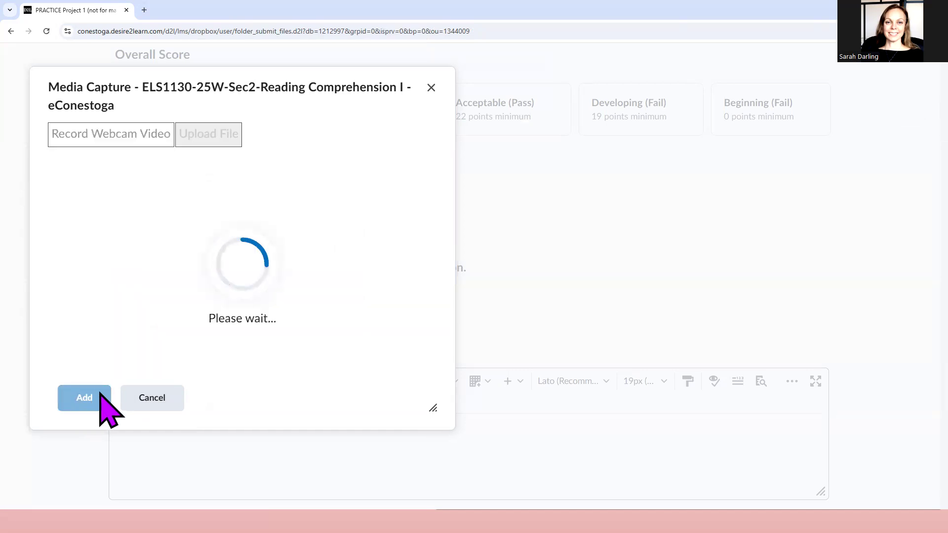